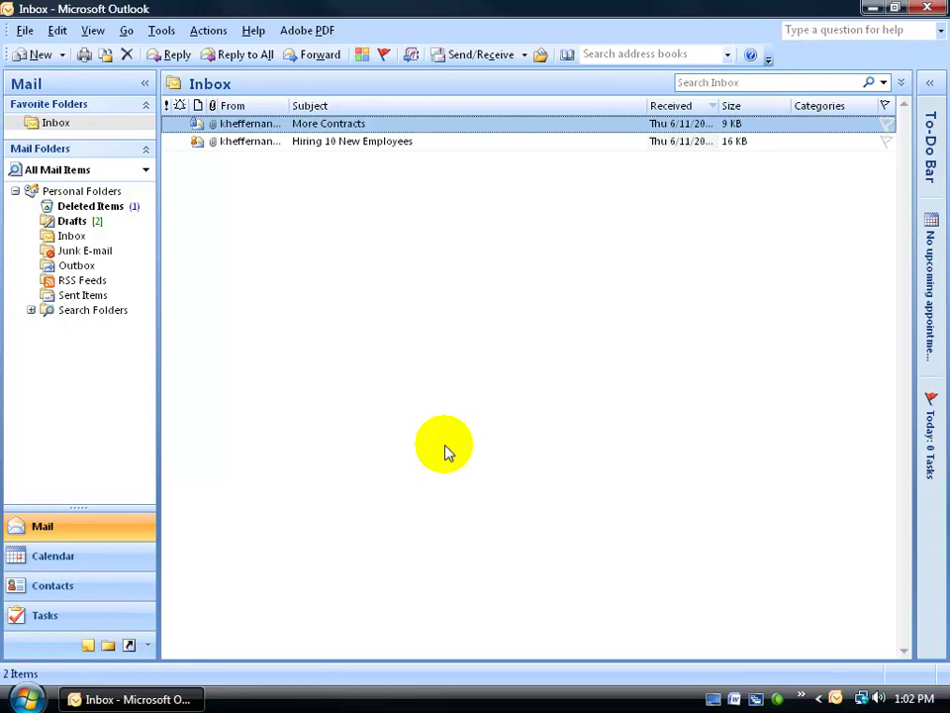
click(29, 56)
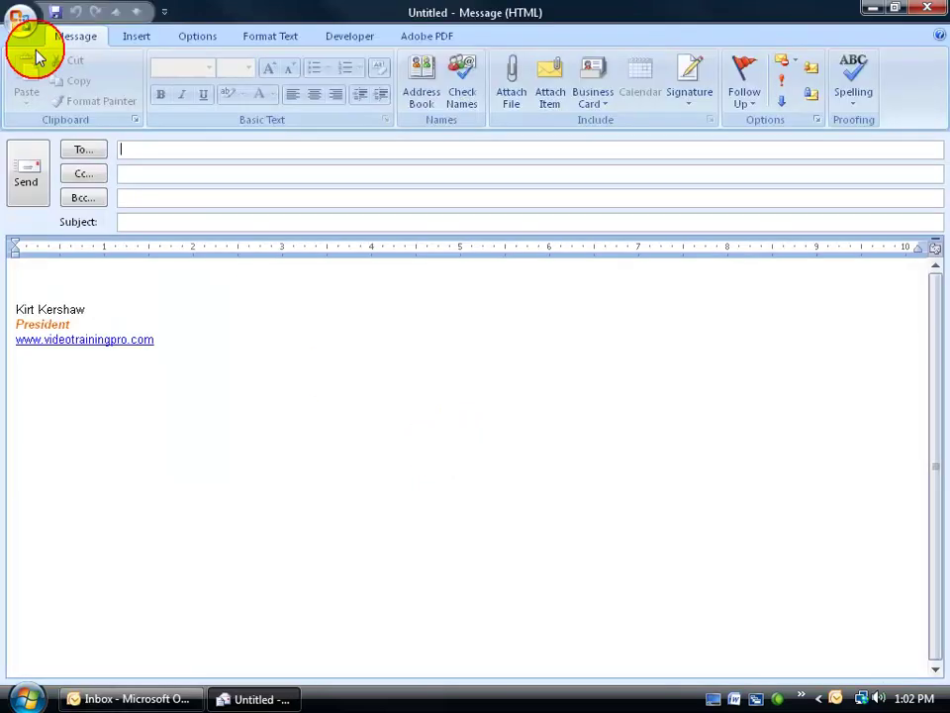
click(796, 65)
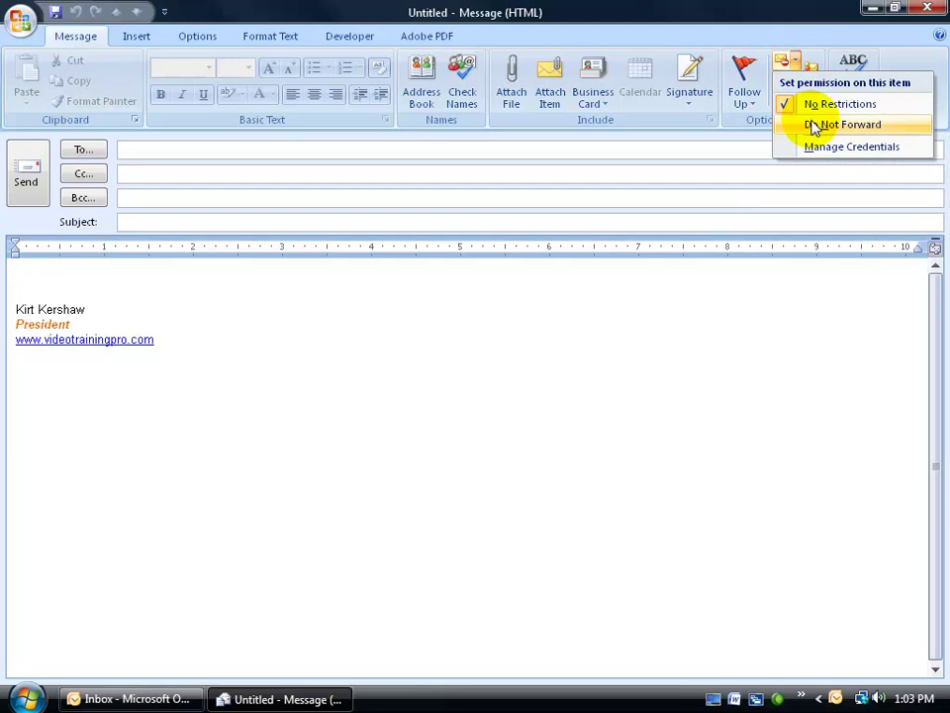
click(798, 61)
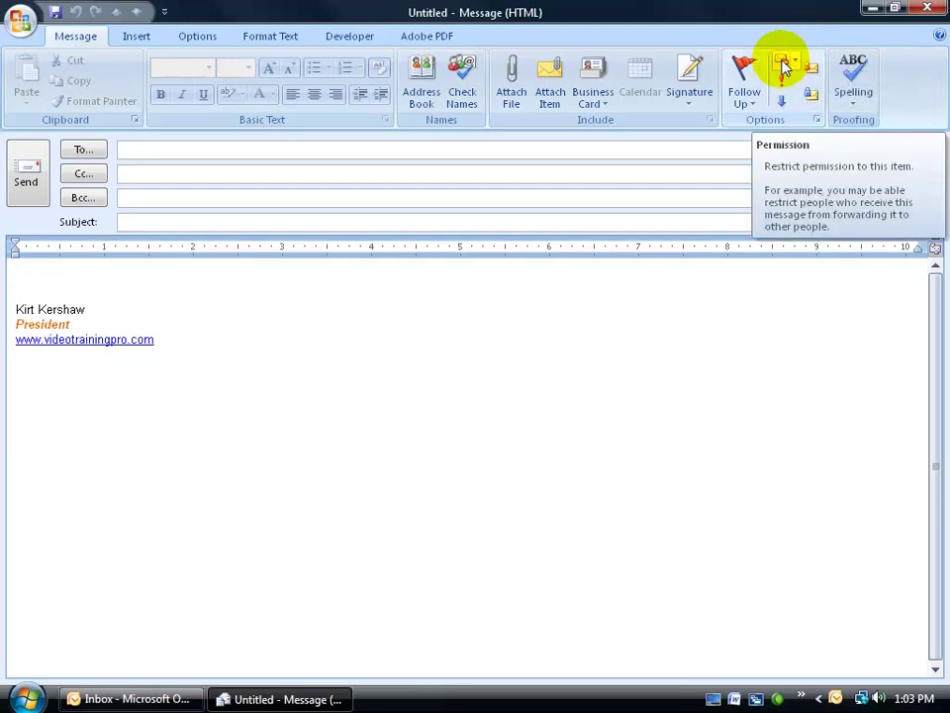
Choose Permission for the message and sign up for the free trial IRM service
click(782, 66)
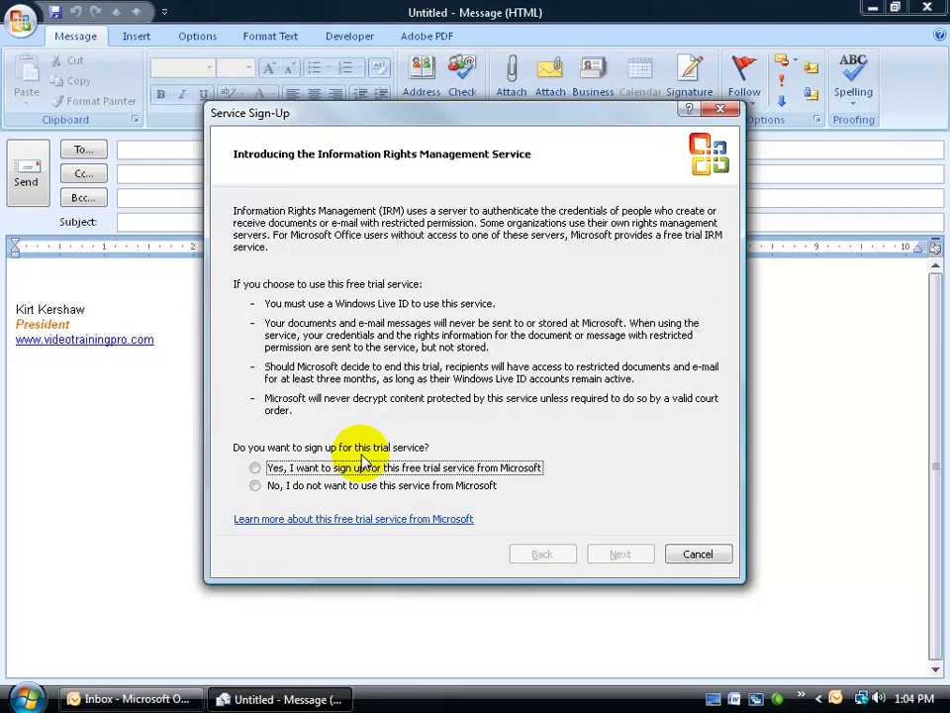
click(256, 468)
click(616, 554)
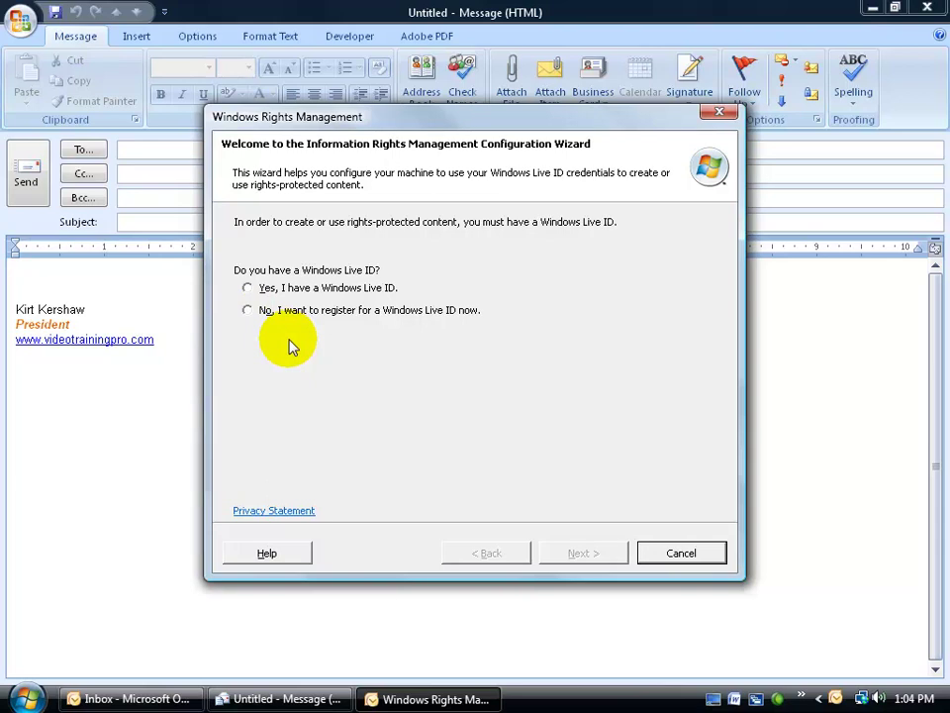
Confirm an existing Windows Live ID and enter the account password on the sign-in page
click(246, 287)
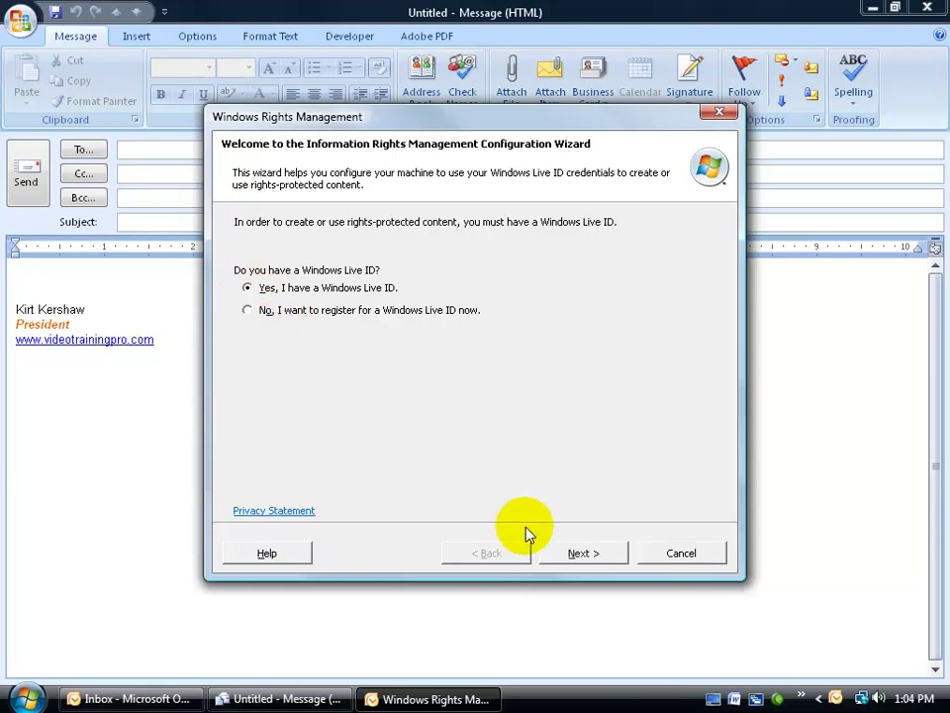
click(583, 552)
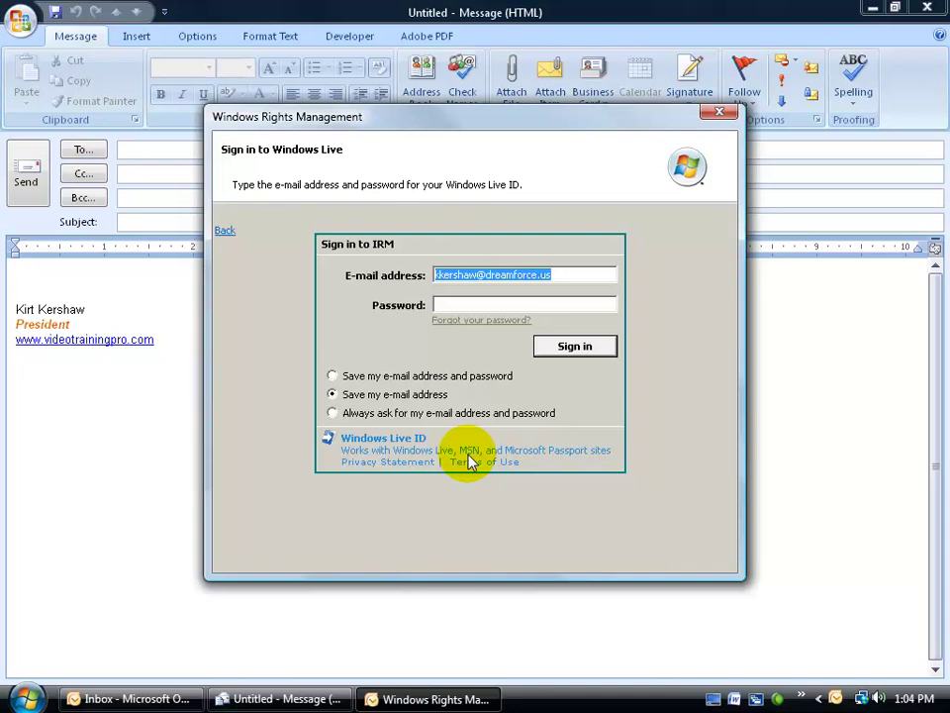
click(460, 303)
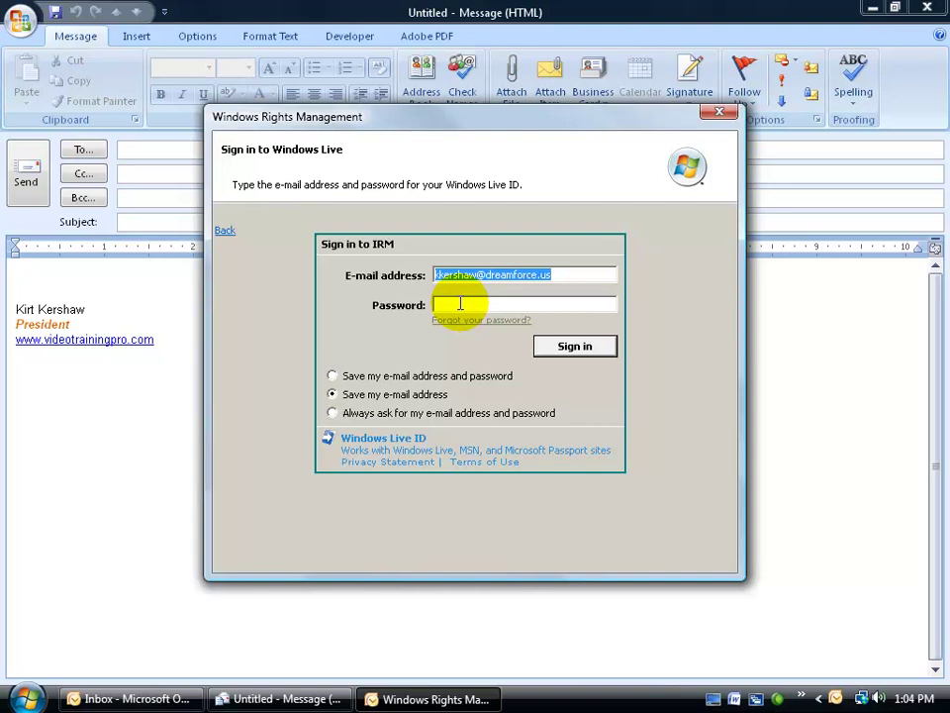
text(******)
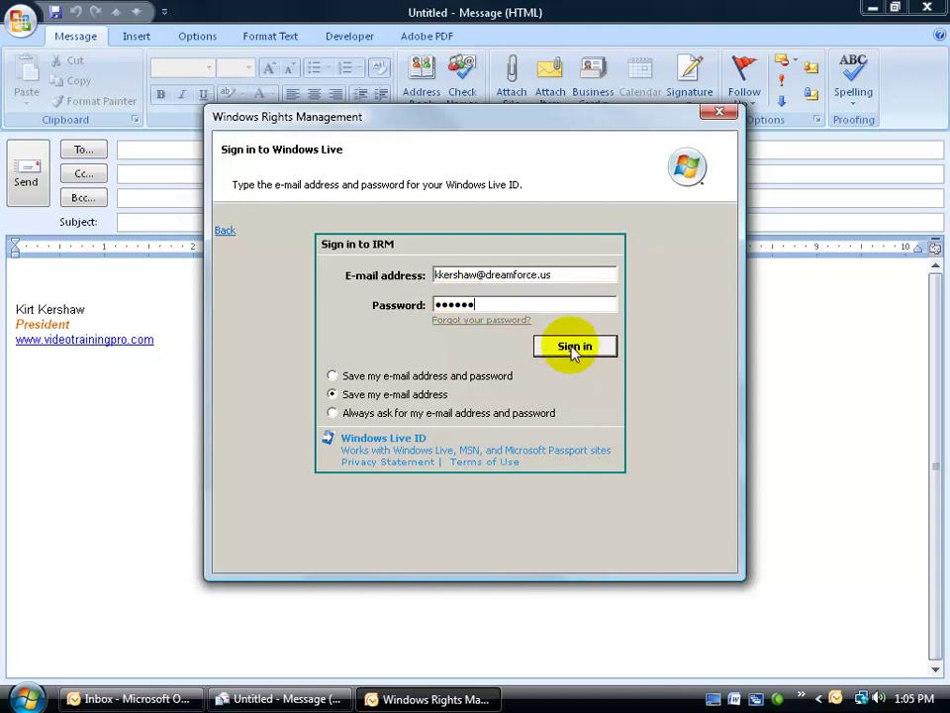
Sign in, accept the agreement as a private computer, and finish the IRM configuration wizard
click(574, 348)
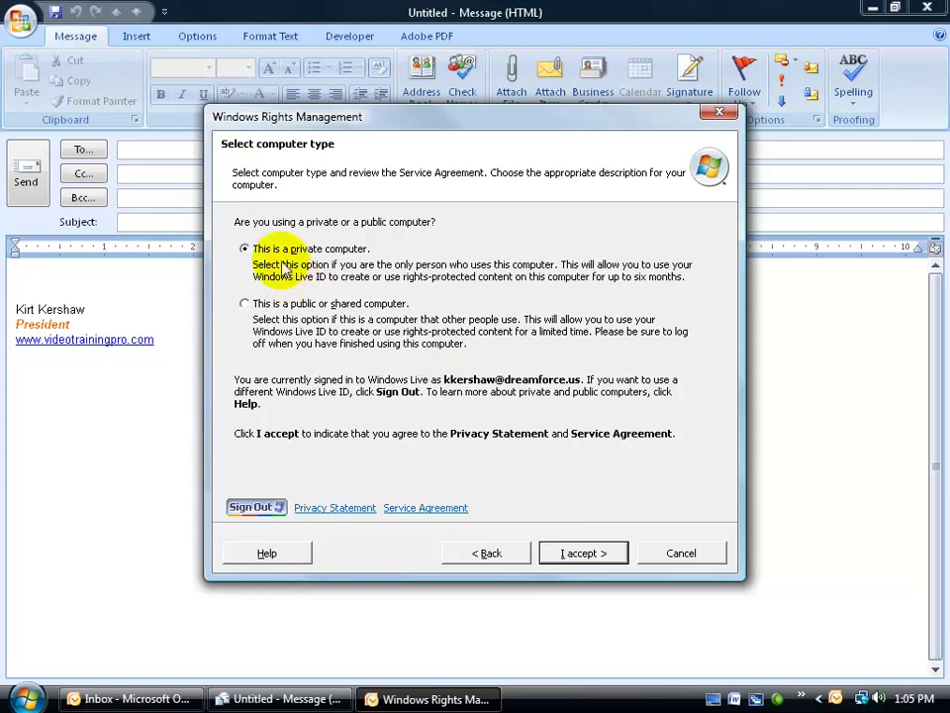
click(577, 556)
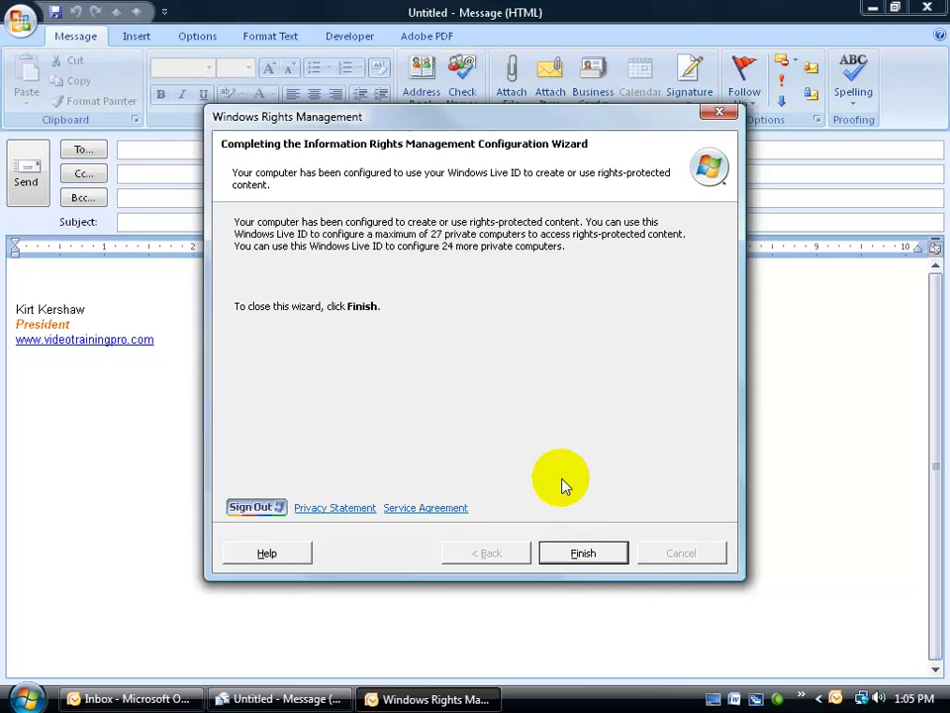
click(583, 553)
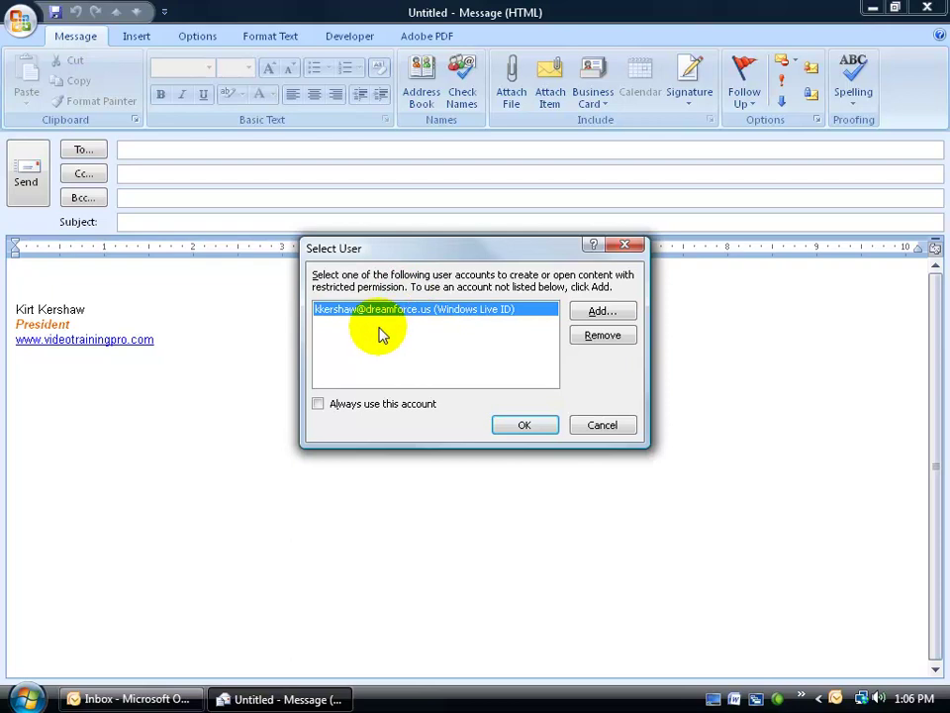
Apply the account's Do Not Forward permission, then close the message without saving
click(524, 426)
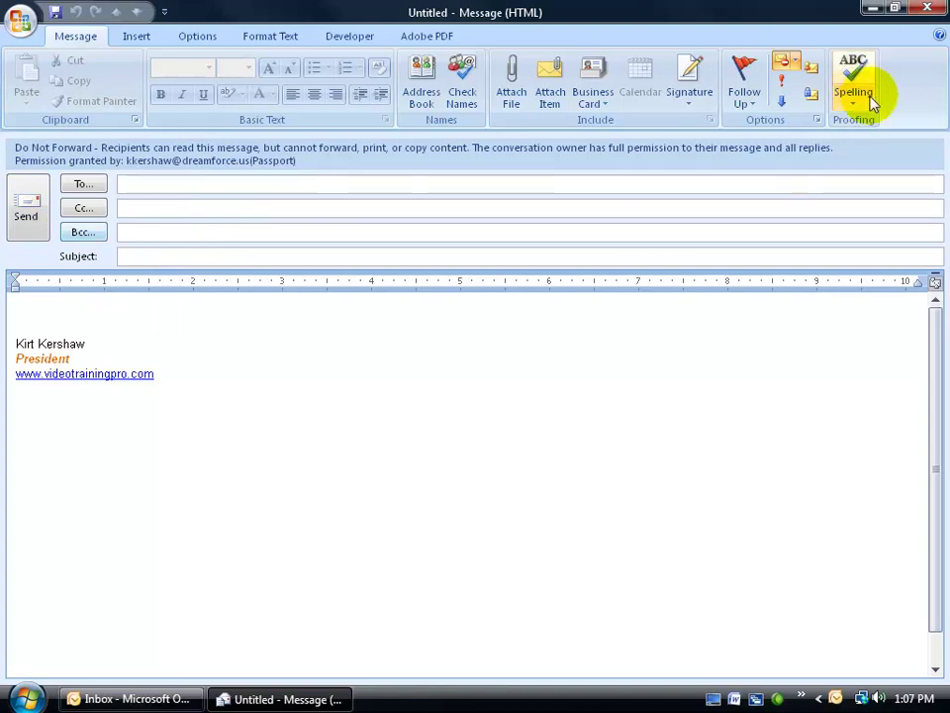
click(927, 9)
click(476, 395)
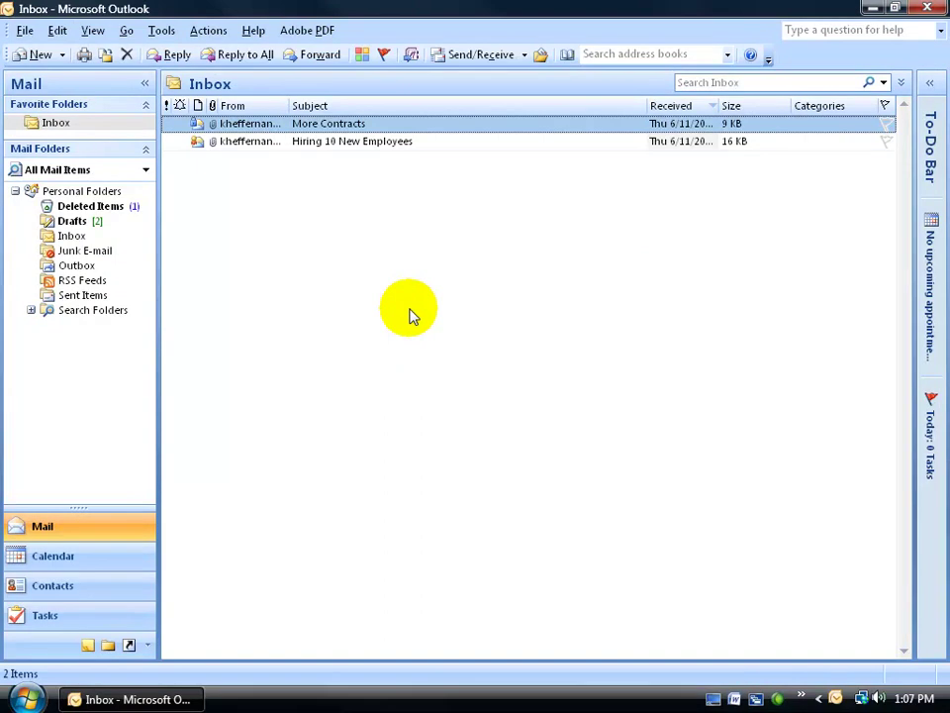
Fetch new mail, open the New Widescreens message, and agree to get rights credentials
click(483, 58)
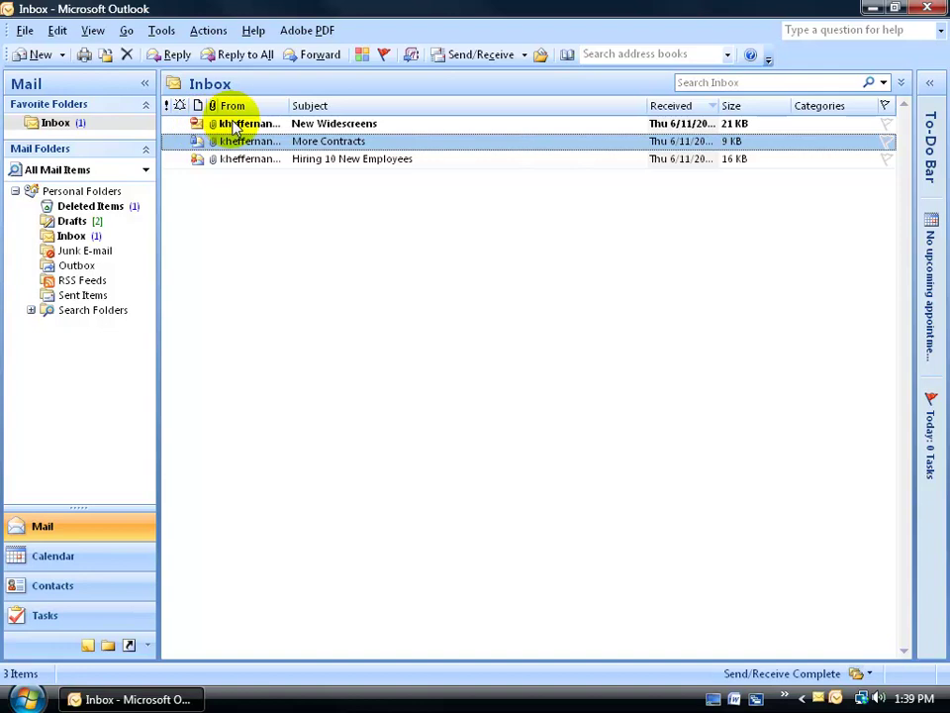
click(234, 125)
double_click(233, 125)
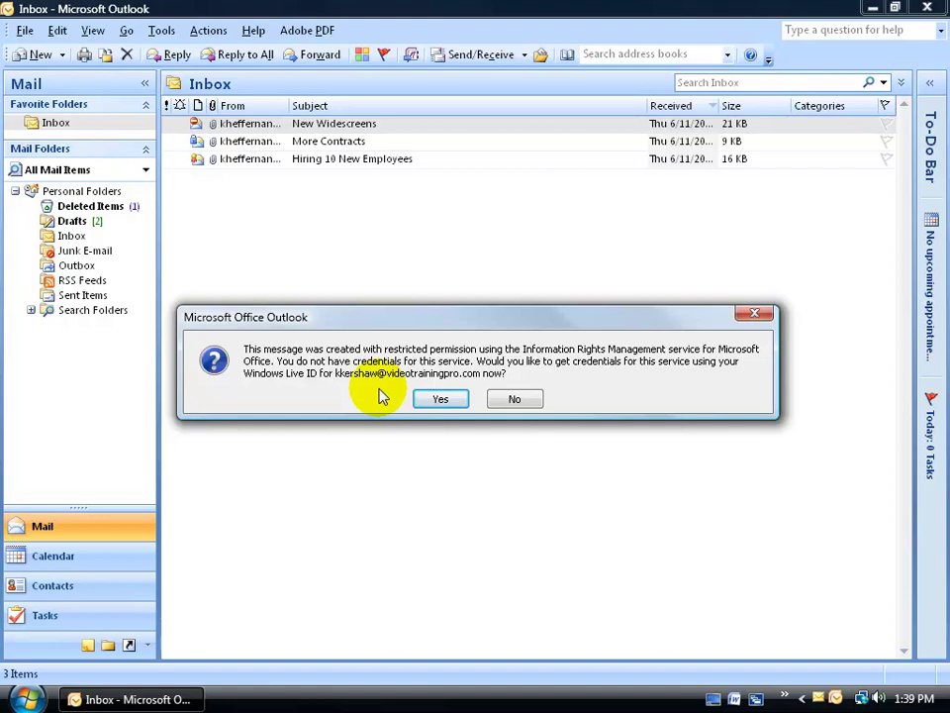
click(433, 399)
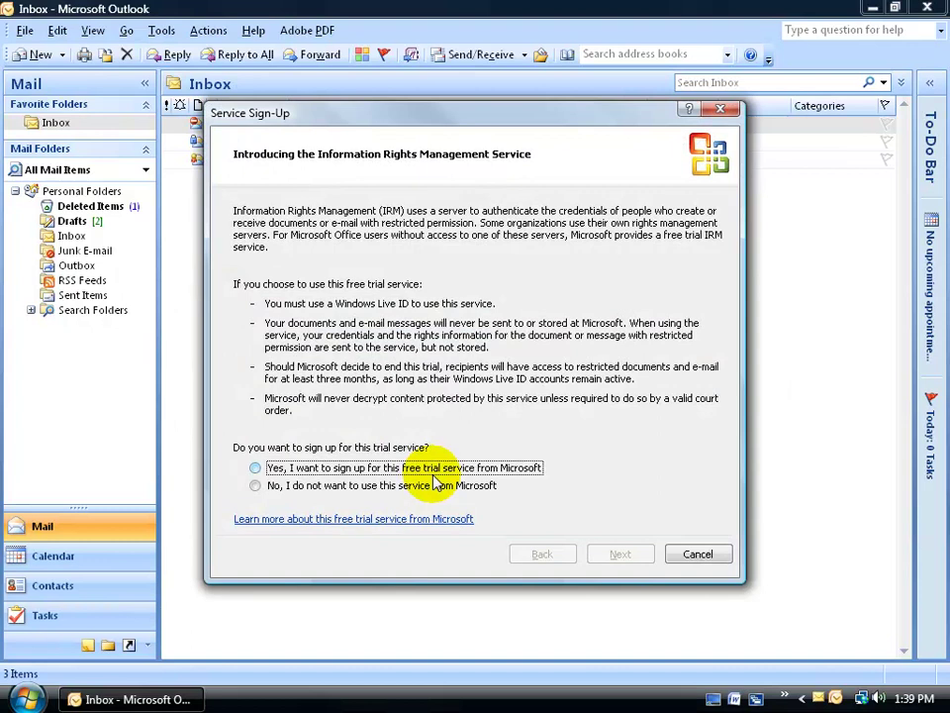
Sign up for the free trial service and confirm an existing Windows Live ID
click(337, 469)
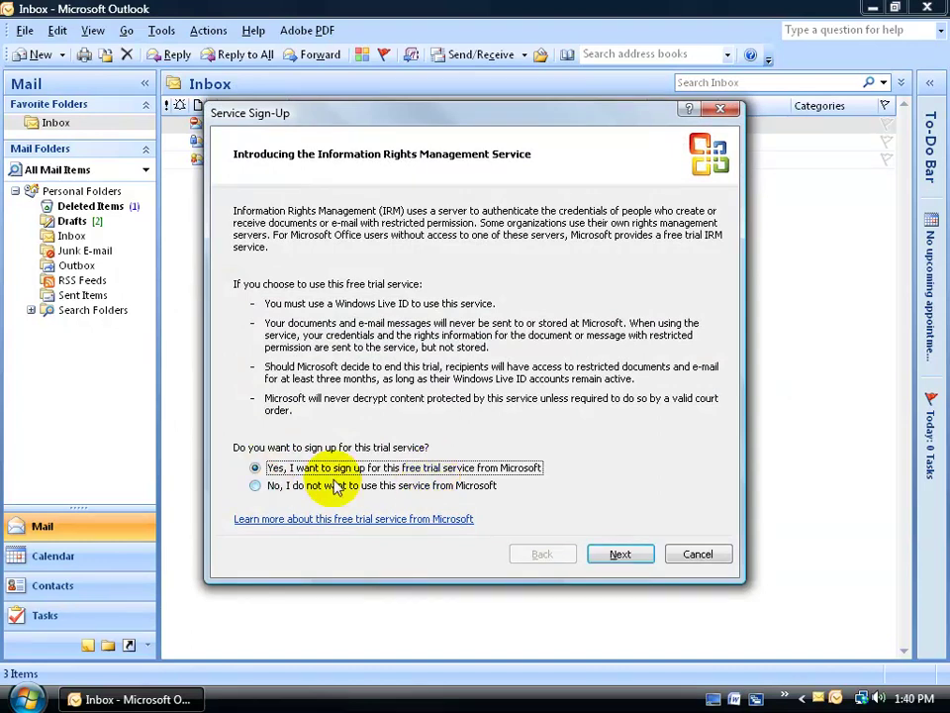
click(618, 554)
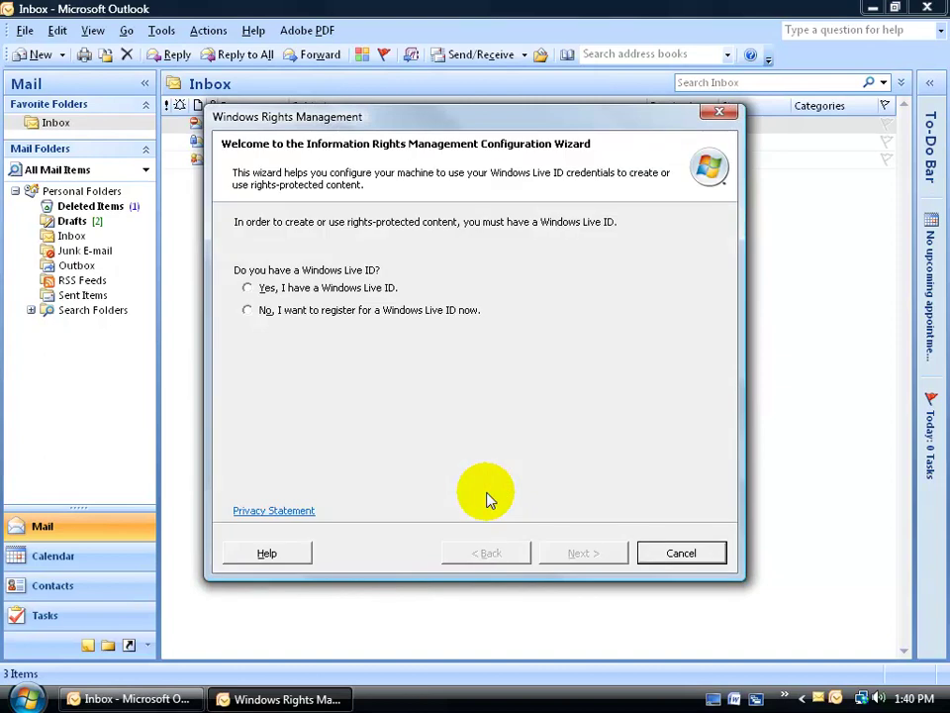
click(250, 289)
click(569, 553)
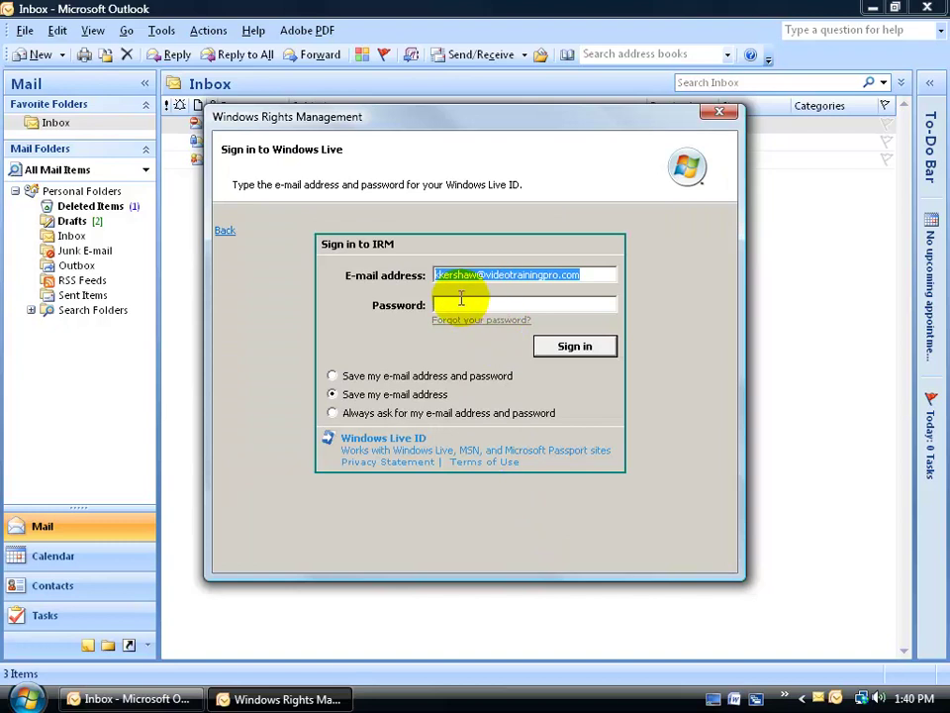
Sign in with the Windows Live ID password and accept as a private computer
click(516, 305)
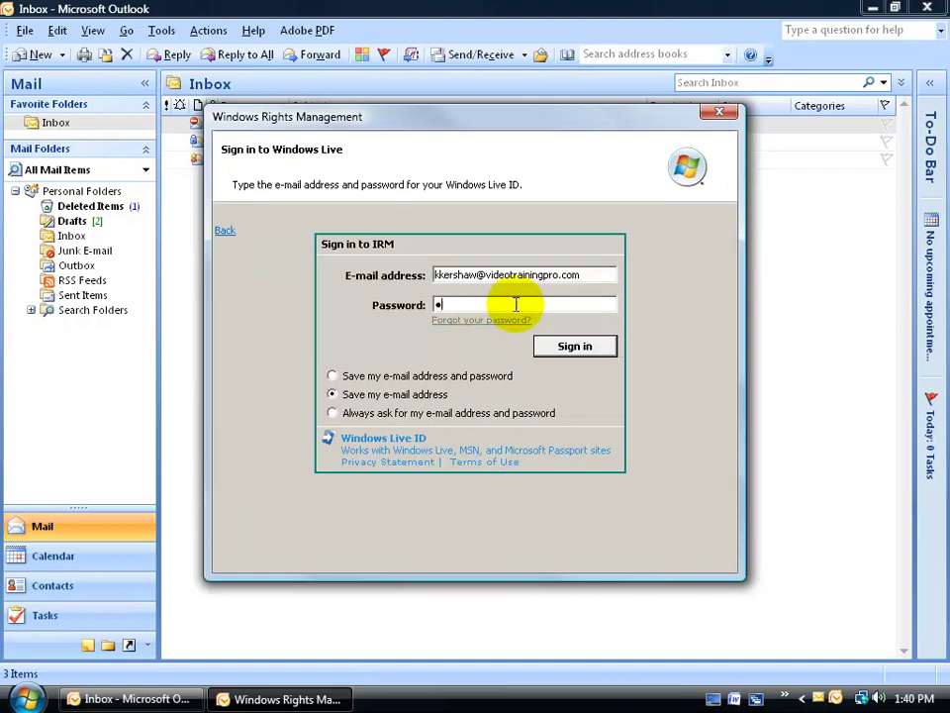
text(••••••)
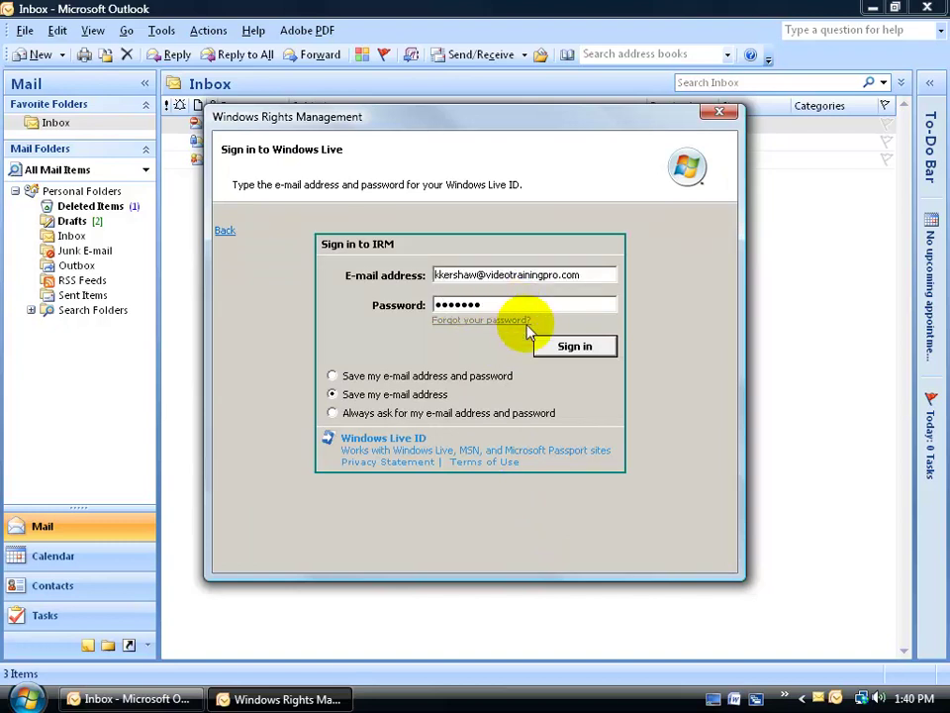
click(569, 345)
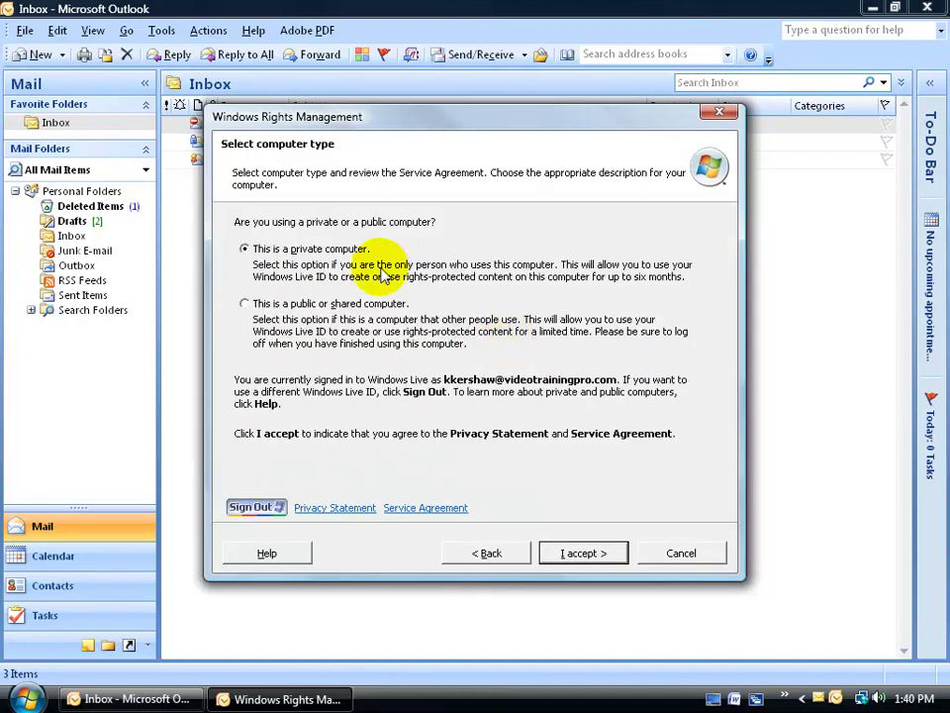
click(556, 554)
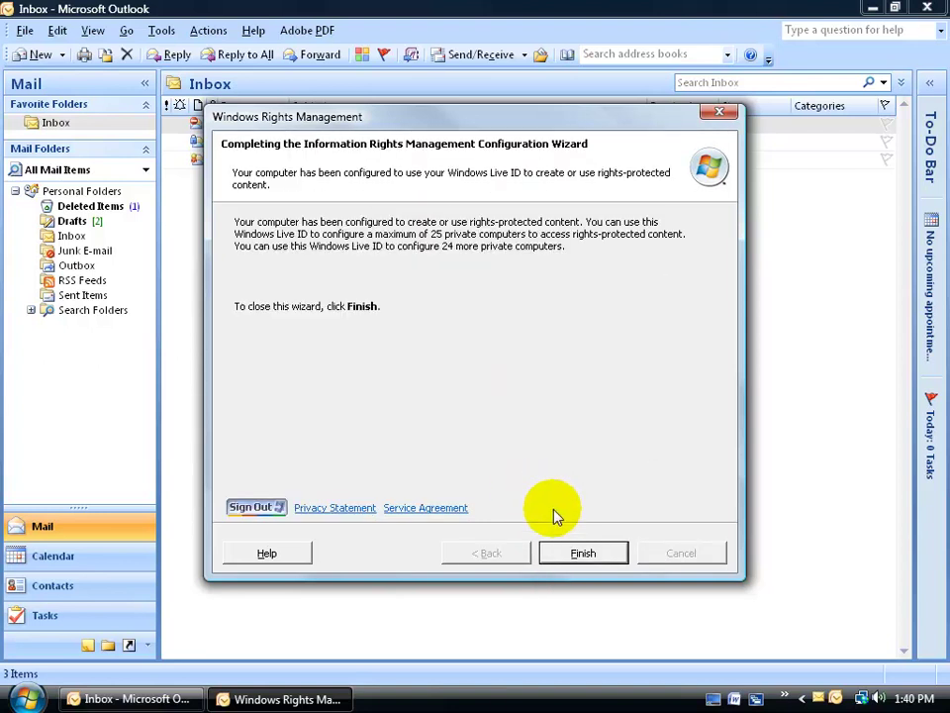
Finish the IRM wizard and allow the permission download for New Widescreens
click(590, 556)
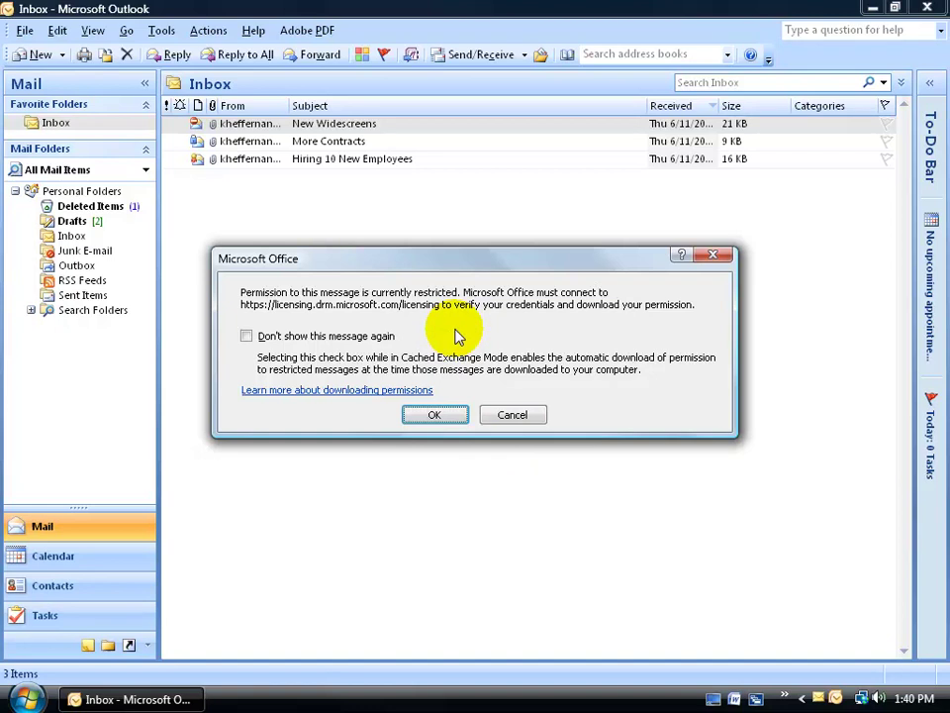
click(444, 410)
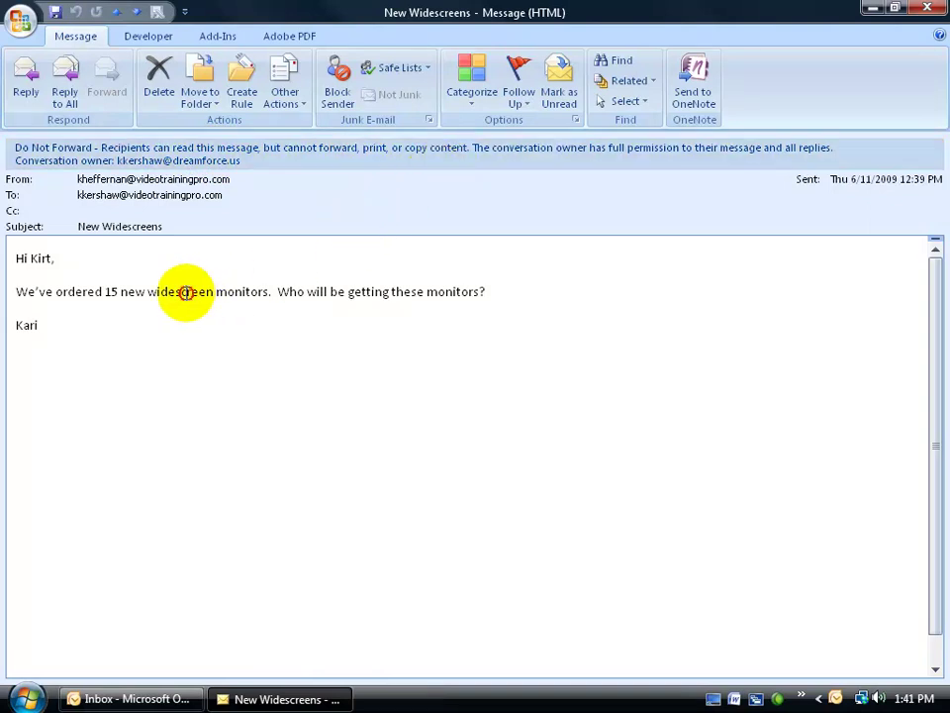
drag(184, 293, 286, 293)
right_click(245, 295)
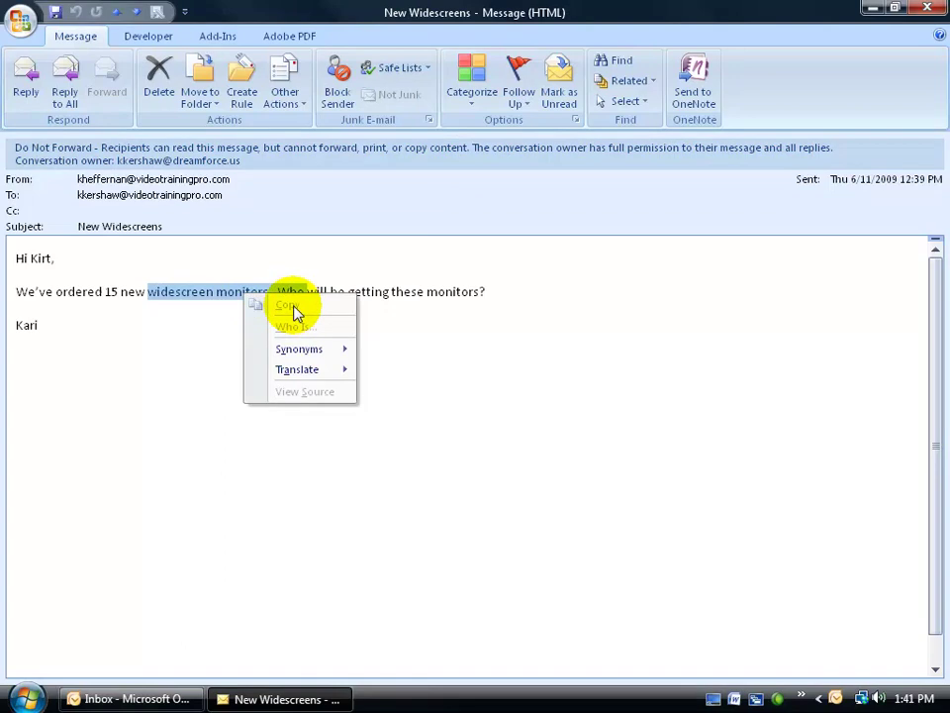
click(222, 301)
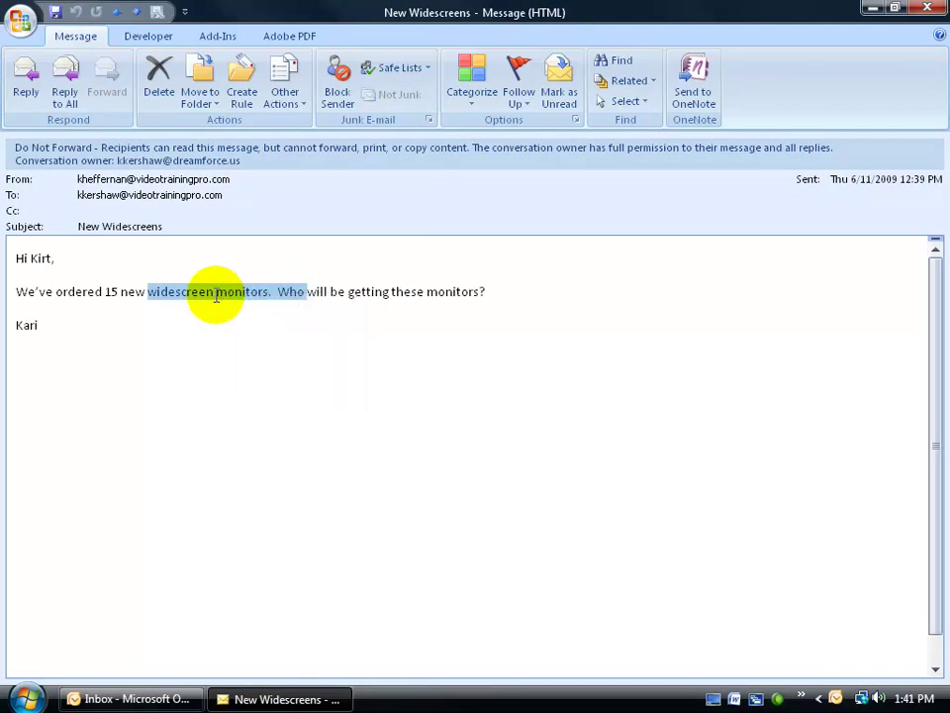
click(19, 21)
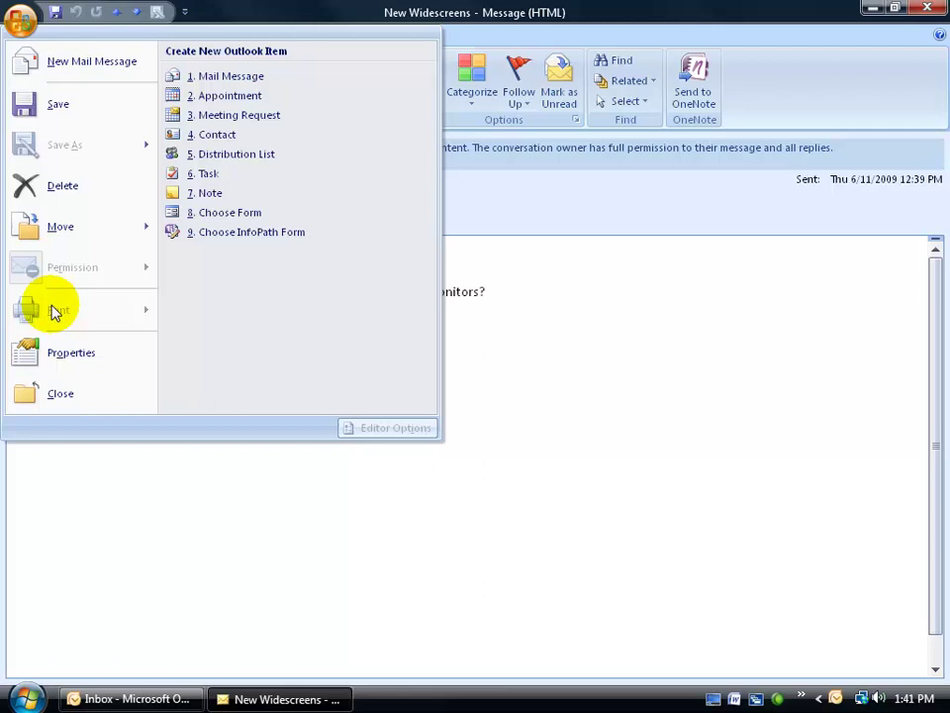
click(512, 306)
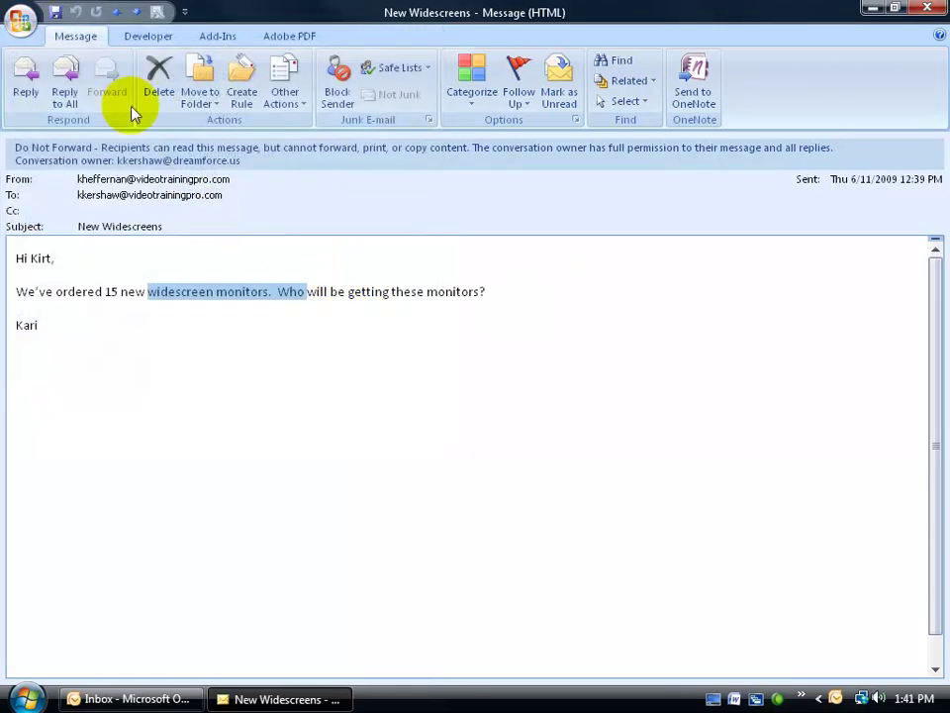